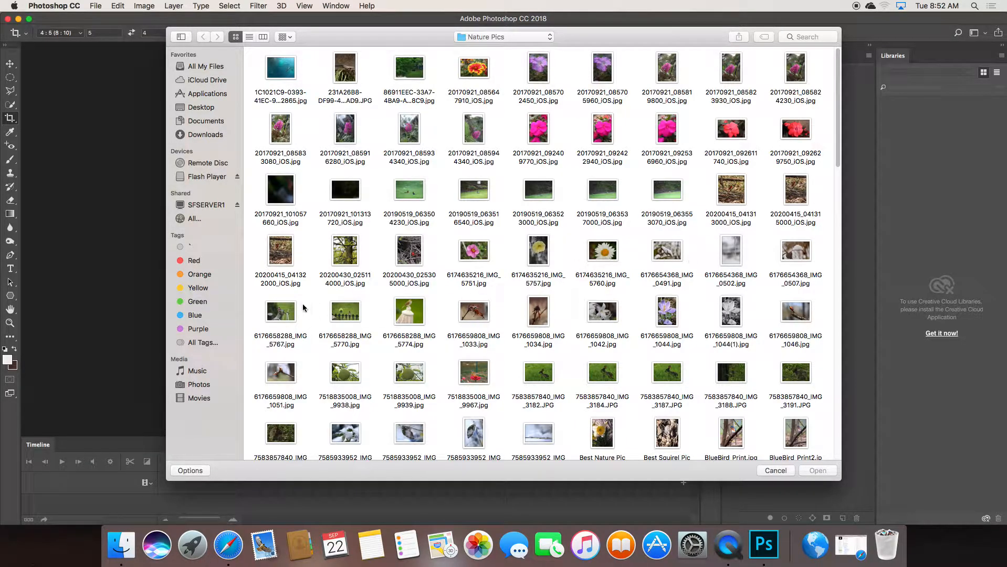
click(281, 313)
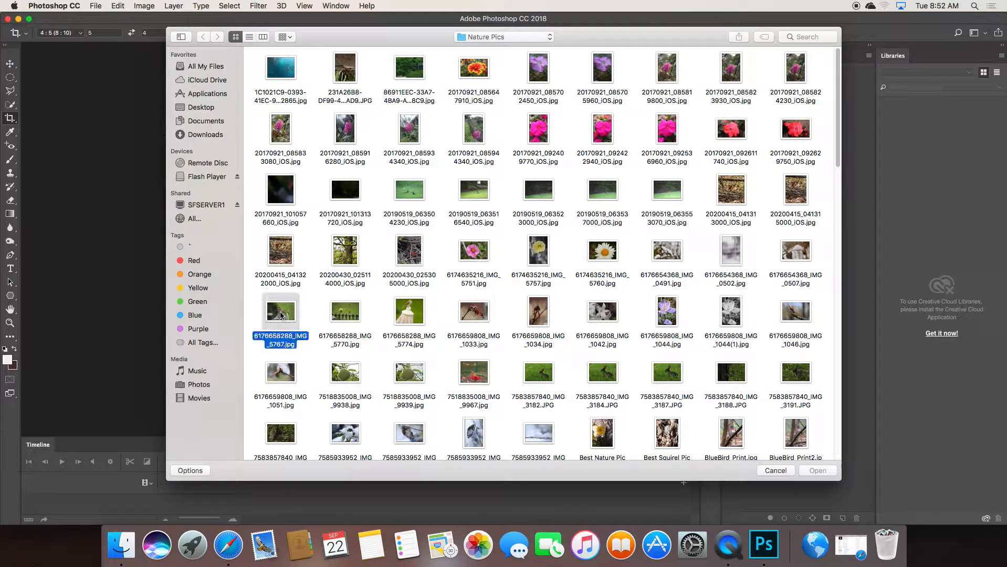
double_click(281, 313)
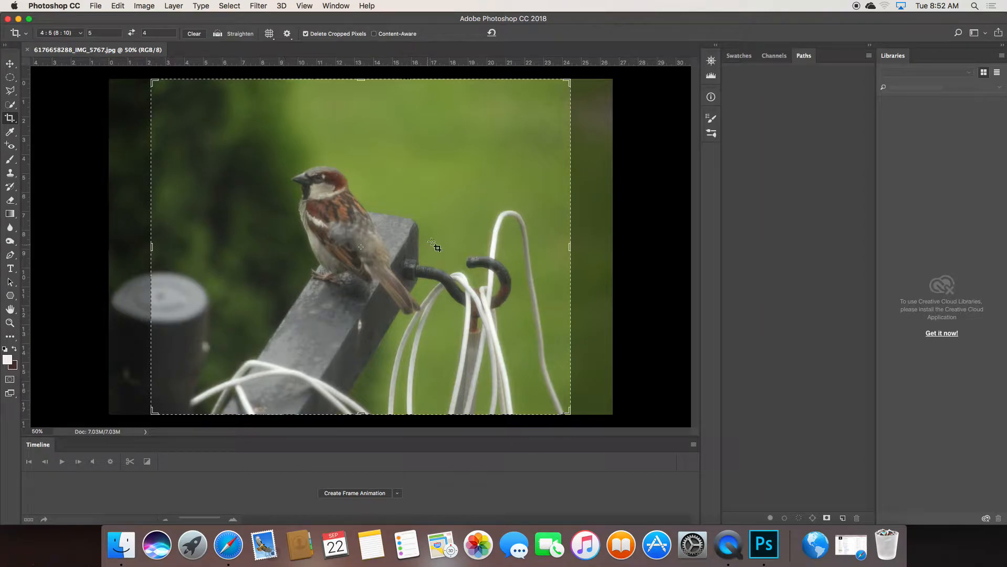
Crop the photo at 4:5, shifting the image right and framing the sparrow
click(10, 63)
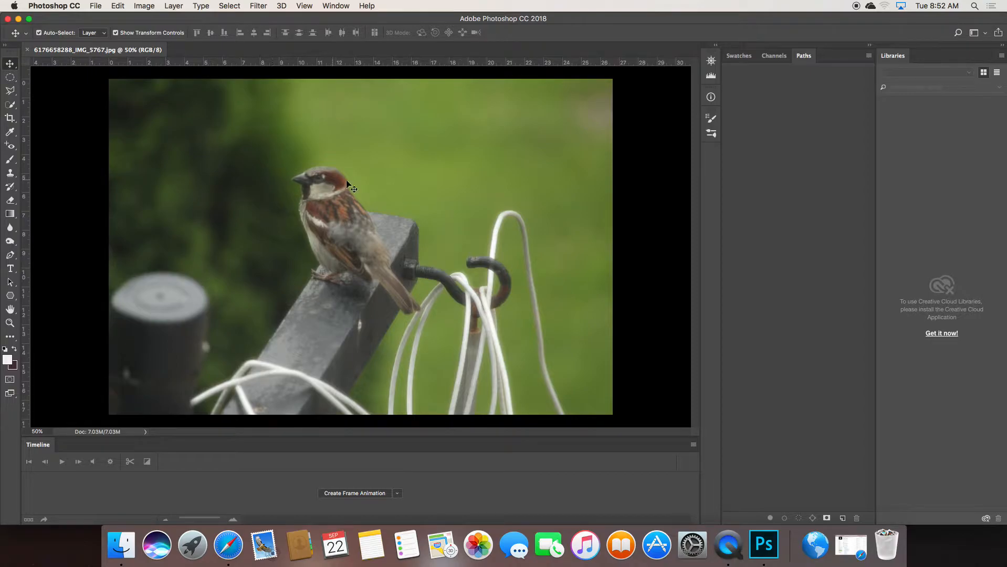
click(15, 114)
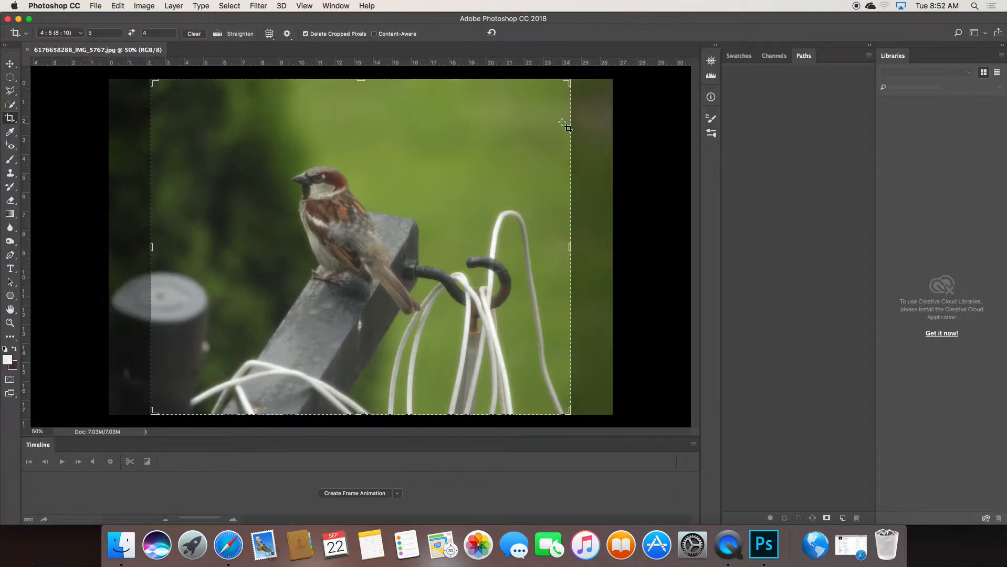
drag(428, 144, 470, 142)
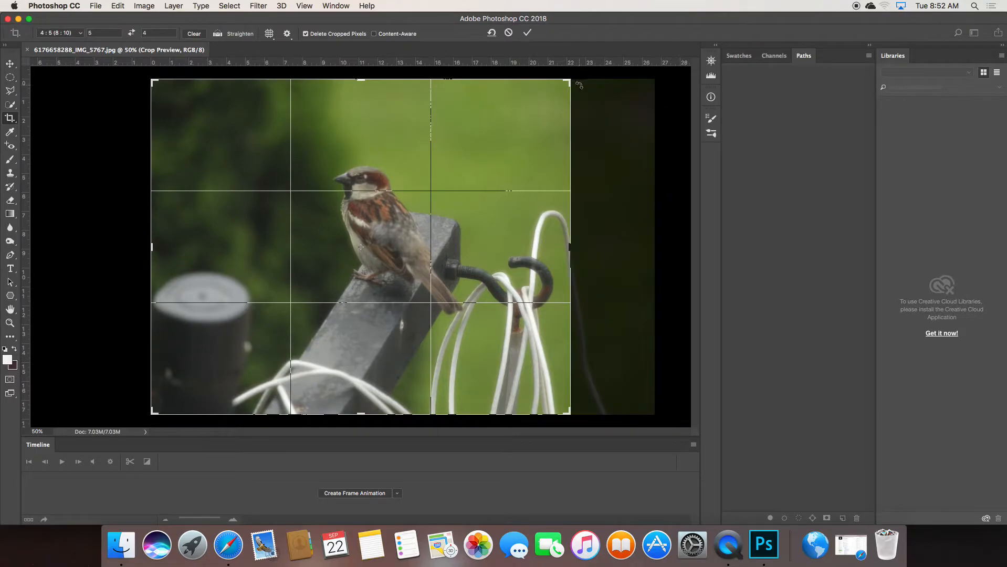
drag(569, 419, 537, 389)
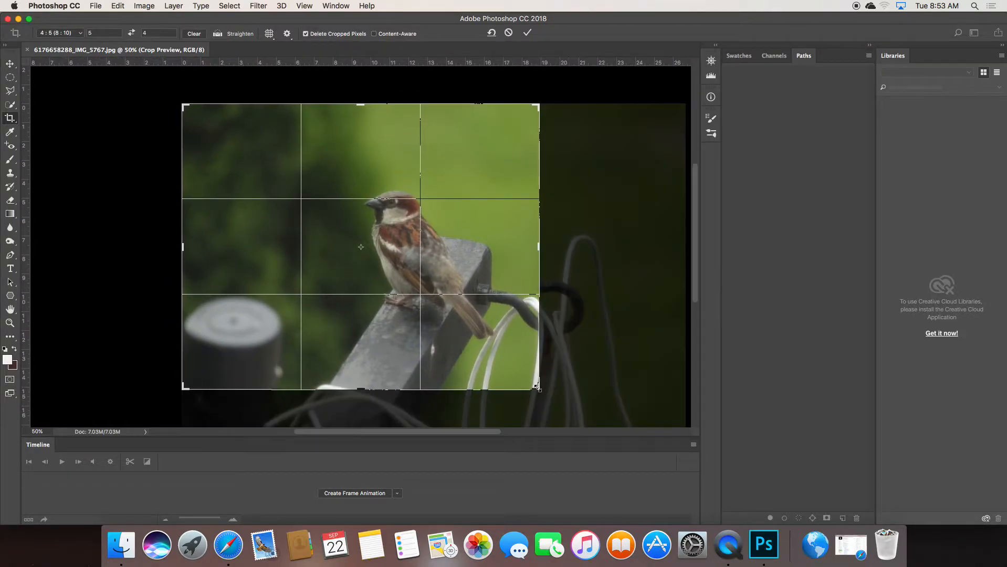
click(527, 33)
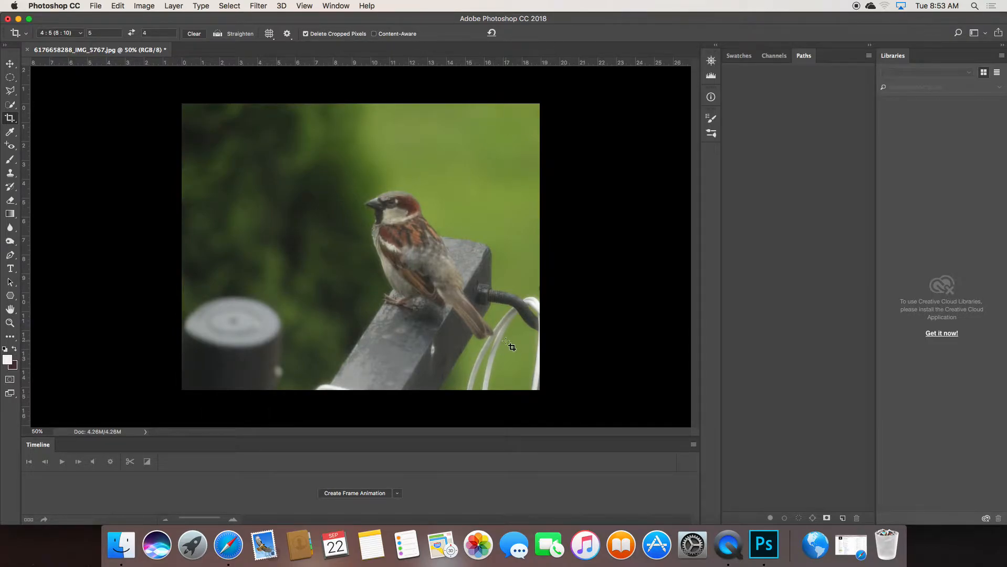
Apply a second, slightly tighter crop from the bottom-right corner
click(10, 118)
drag(536, 389, 530, 388)
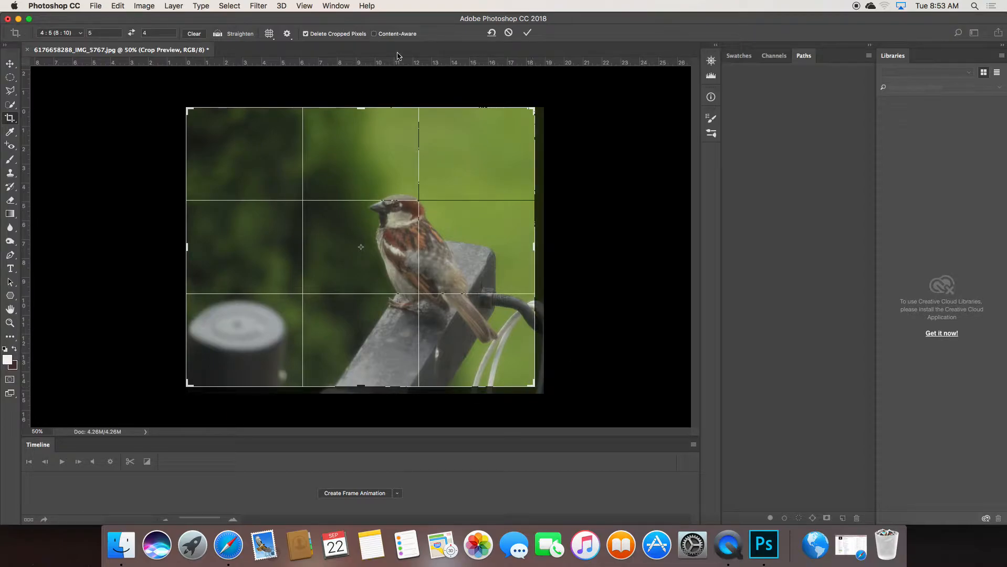
click(527, 32)
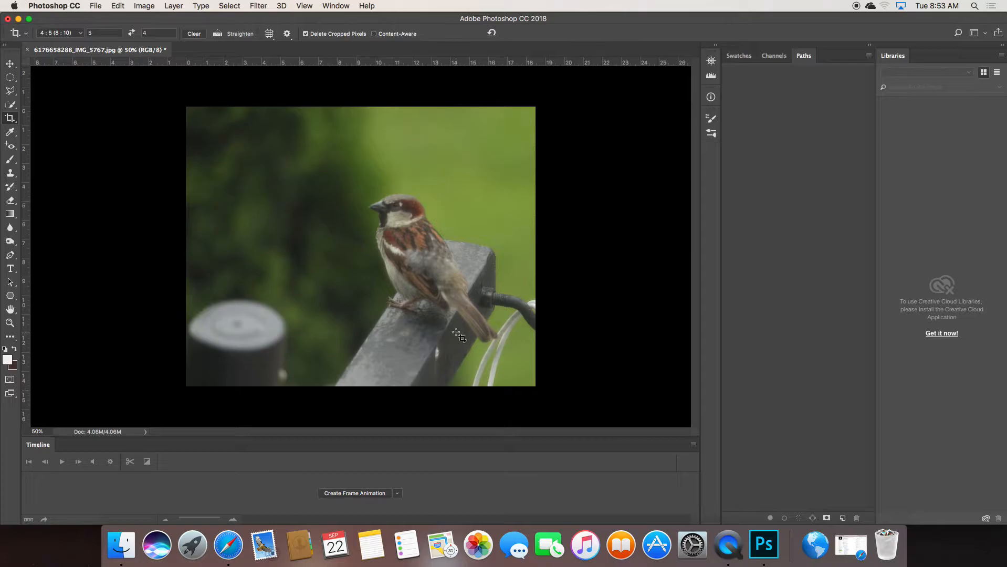
Select the Clone Stamp and leave its brush at 49 px with 0% hardness
click(10, 174)
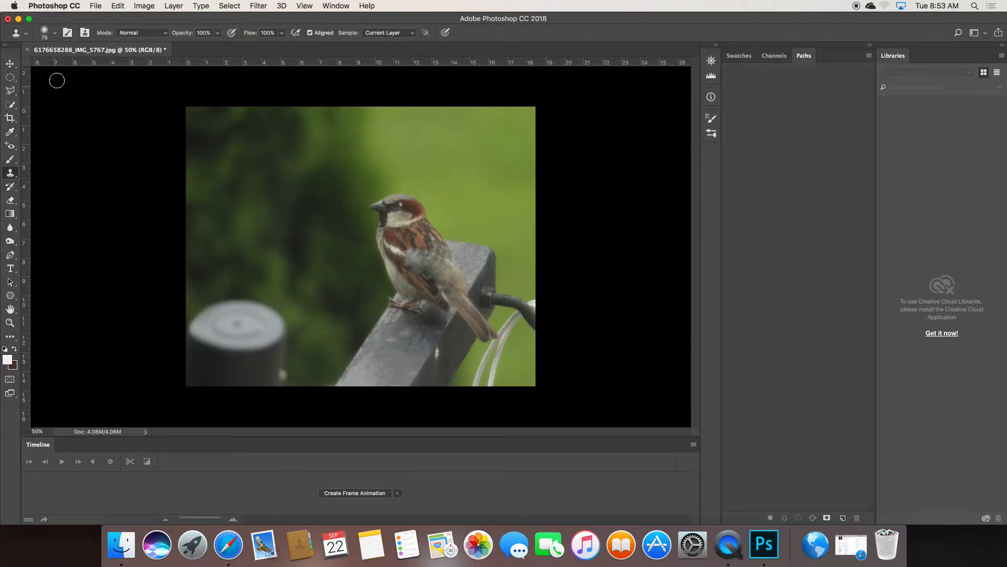
click(56, 35)
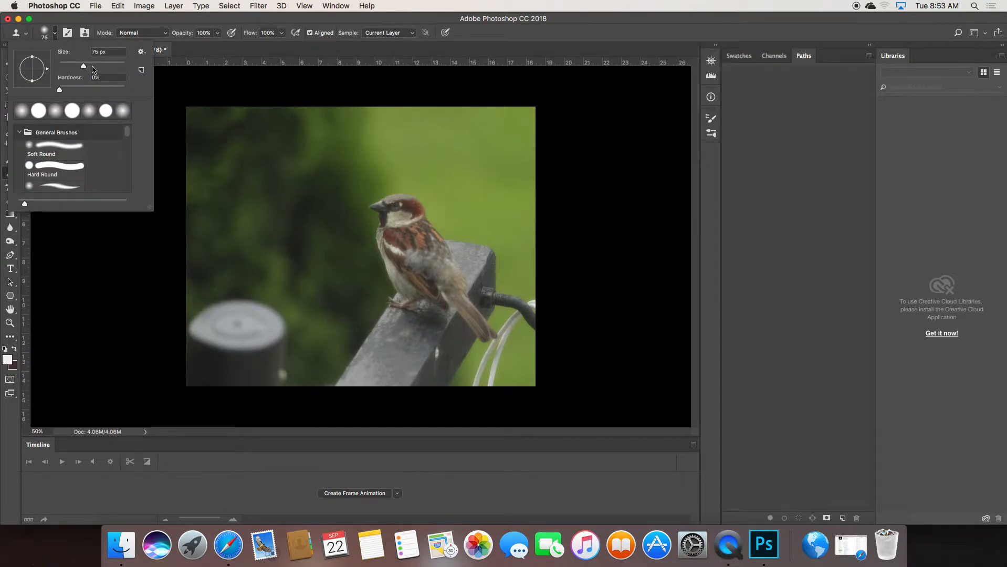
mouse_move(84, 66)
mouse_down()
mouse_move(103, 67)
mouse_move(76, 68)
mouse_up()
drag(59, 92, 126, 90)
drag(126, 91, 59, 92)
drag(59, 90, 165, 102)
drag(125, 90, 22, 86)
click(507, 35)
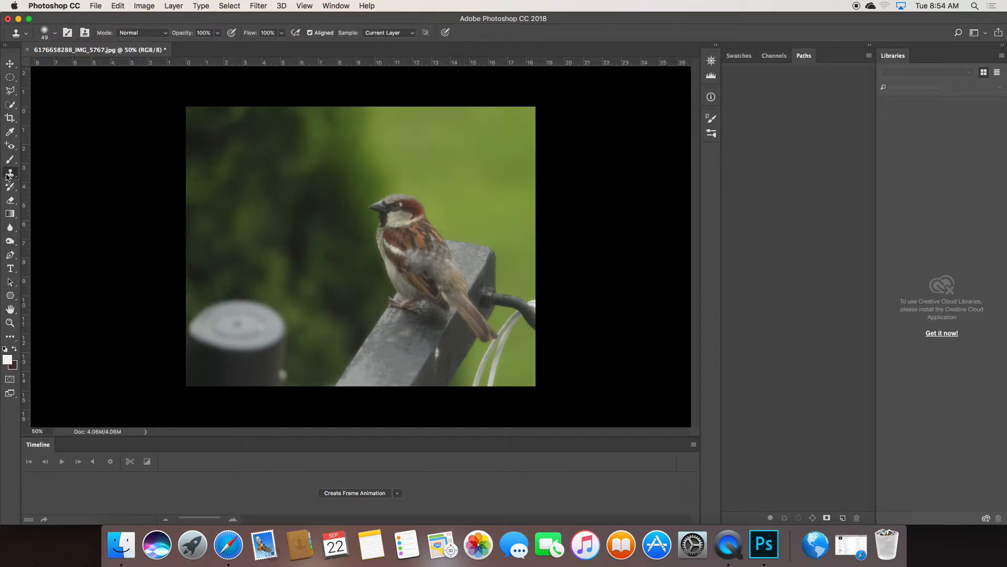
Clone green background up over the white cable at the bottom-right edge
click(56, 34)
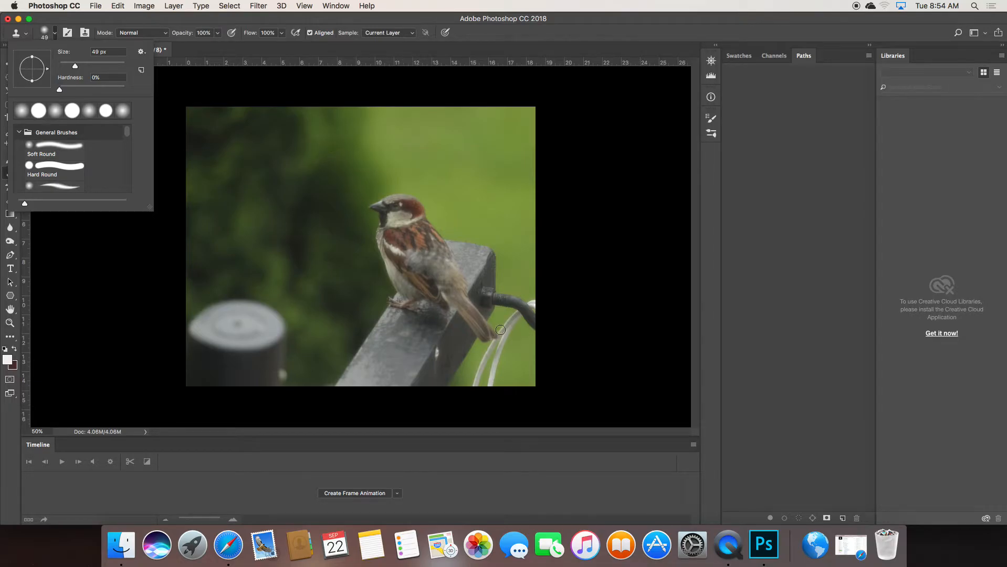
alt+click(517, 380)
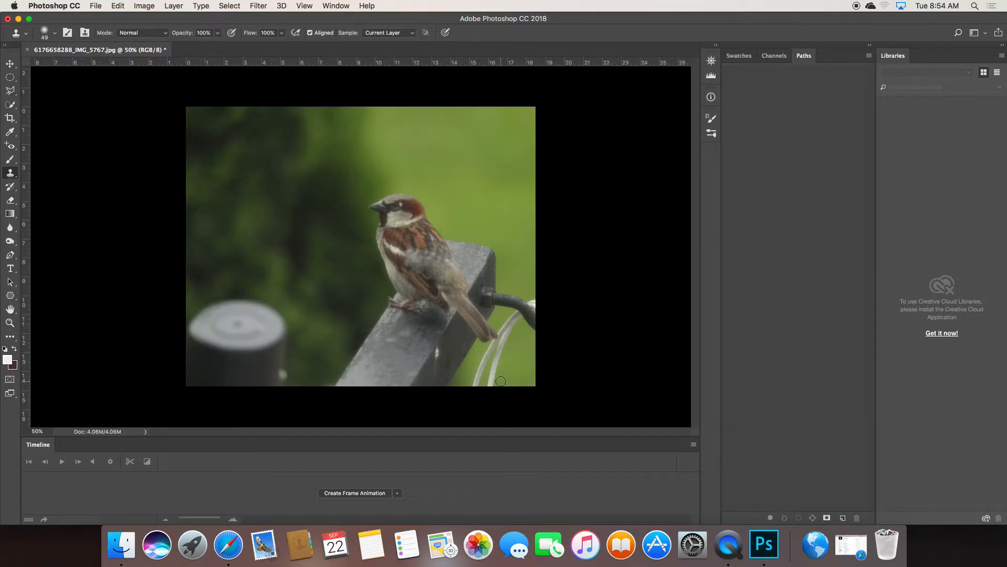
drag(492, 380, 502, 349)
drag(503, 346, 510, 328)
Zoom to 100% and clone green over the dark artifact and a stretch of wire
key(super+equal)
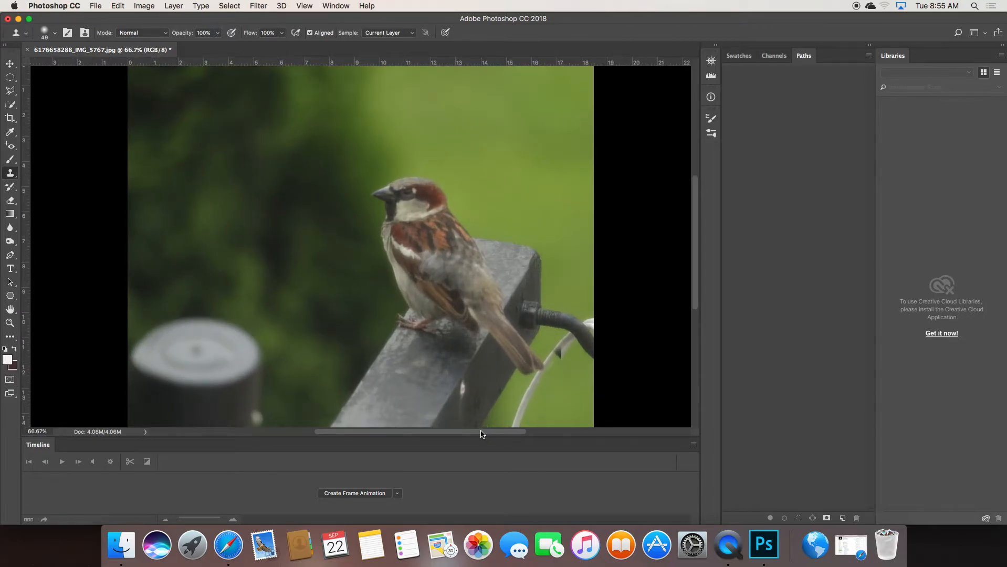
drag(482, 433, 498, 436)
key(super+equal)
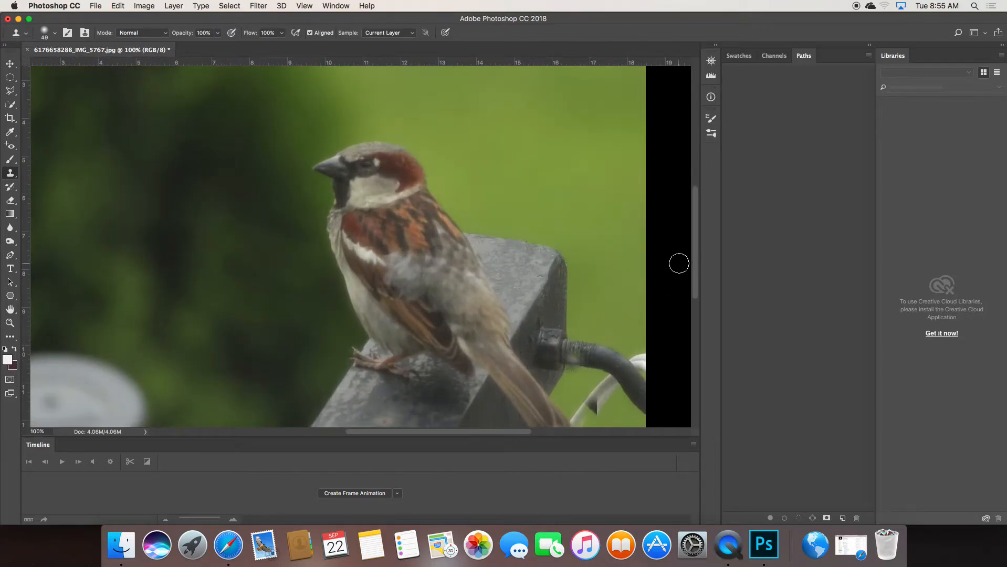
scroll(616, 319, down, 5)
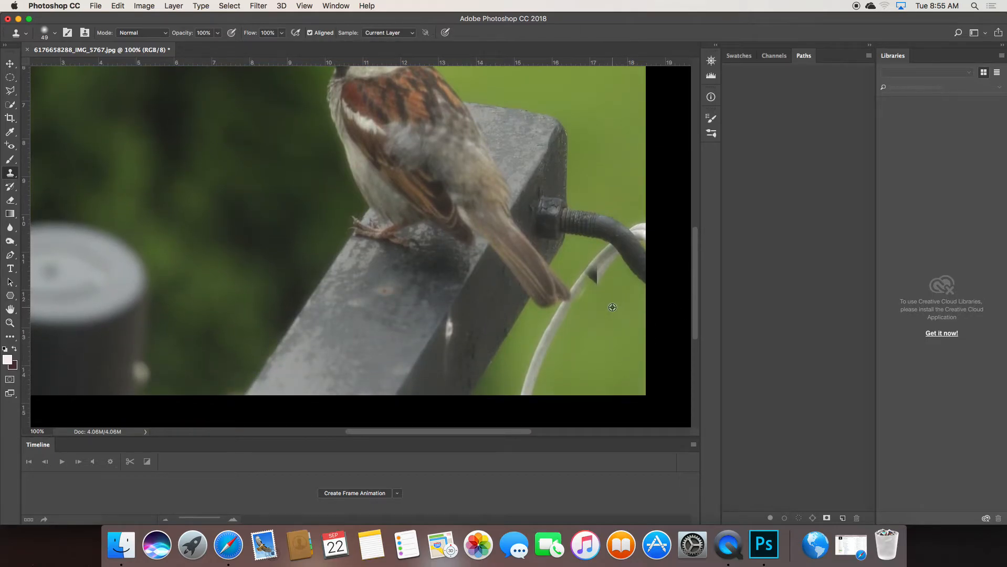
alt+click(608, 309)
click(596, 273)
mouse_move(595, 273)
mouse_down()
mouse_move(604, 256)
mouse_move(584, 284)
mouse_move(581, 315)
mouse_up()
Cover the frayed white strand and its lower end with green, then undo the last stroke
click(606, 256)
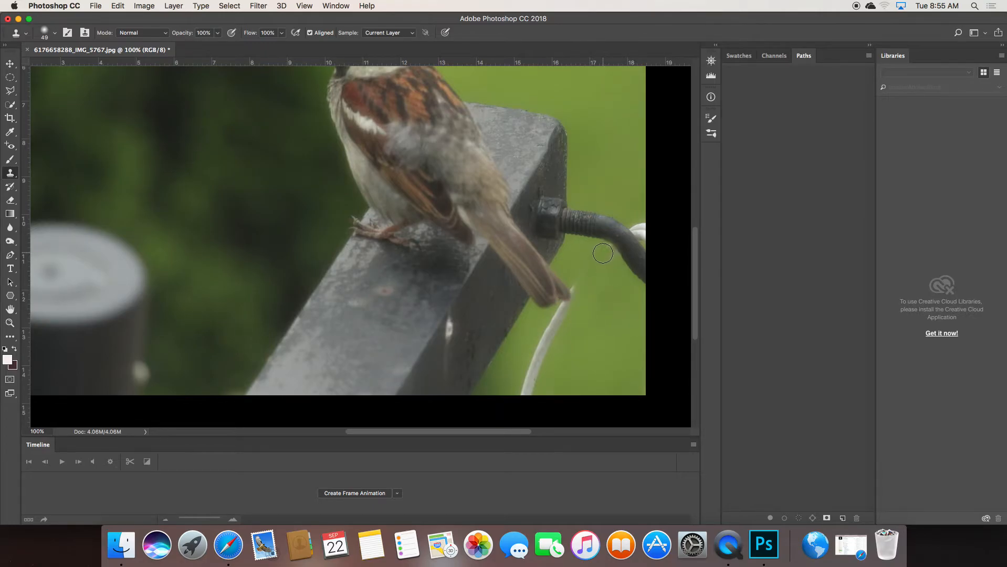
alt+click(563, 381)
drag(531, 380, 554, 329)
mouse_move(524, 387)
mouse_down()
mouse_move(554, 390)
mouse_move(518, 390)
mouse_move(530, 361)
mouse_move(561, 345)
mouse_move(555, 363)
mouse_move(564, 349)
mouse_move(561, 309)
mouse_up()
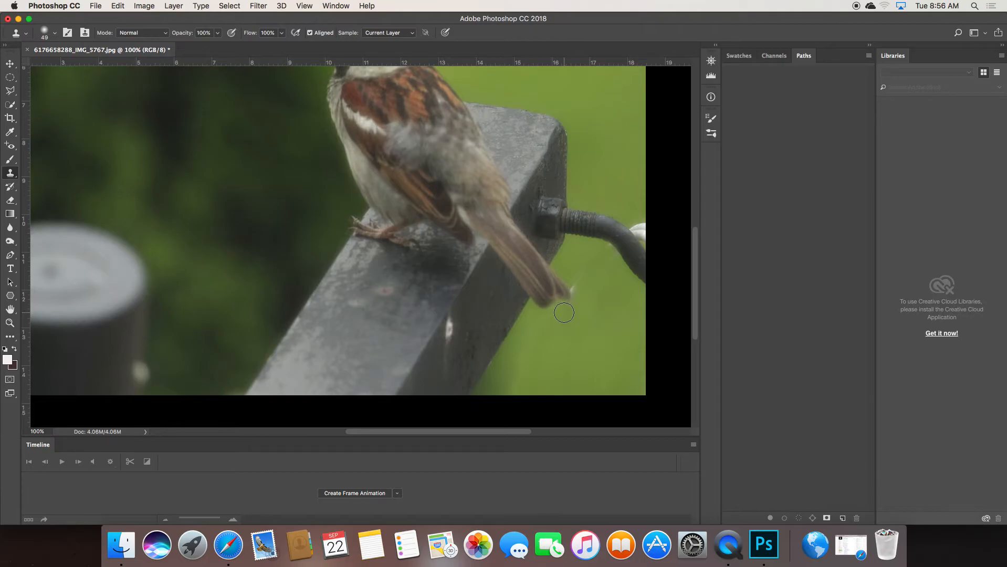
key(super+z)
Set the clone brush to about 62% hardness and 25 px
click(52, 37)
drag(61, 90, 102, 90)
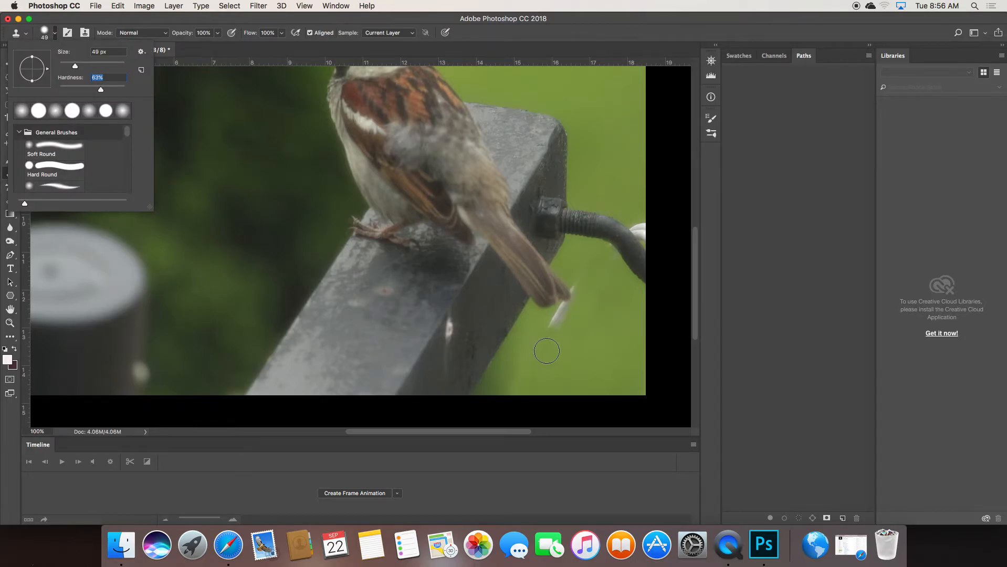
click(579, 338)
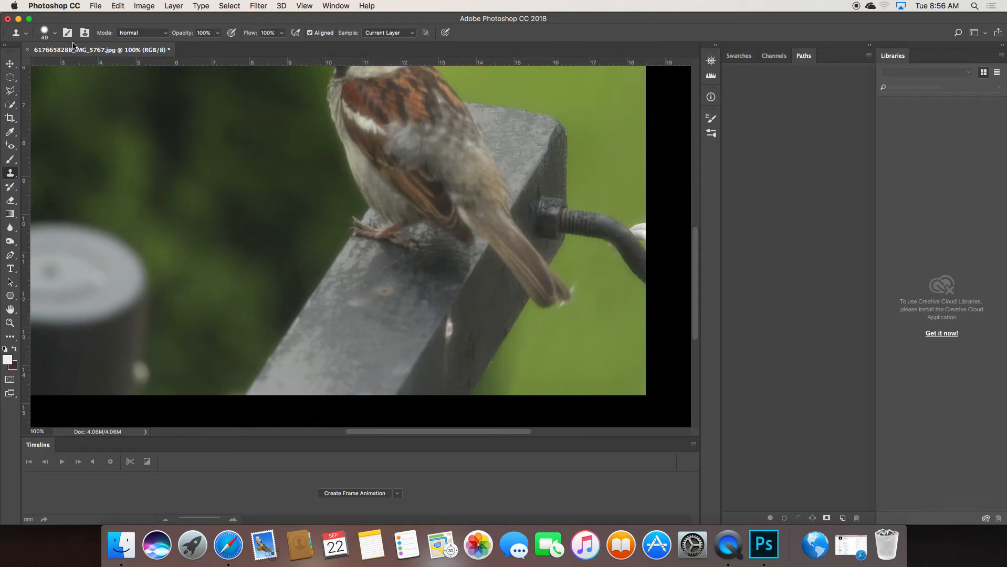
click(56, 35)
drag(74, 69, 67, 68)
Clone green over the white streak, fleck and wisp at the tail tip
alt+click(576, 322)
drag(559, 309, 564, 309)
alt+click(613, 316)
drag(574, 289, 575, 287)
alt+click(570, 263)
drag(578, 280, 578, 282)
Paint green over the top of the white object, then enlarge the brush to 35 px
alt+click(634, 207)
drag(639, 220, 640, 222)
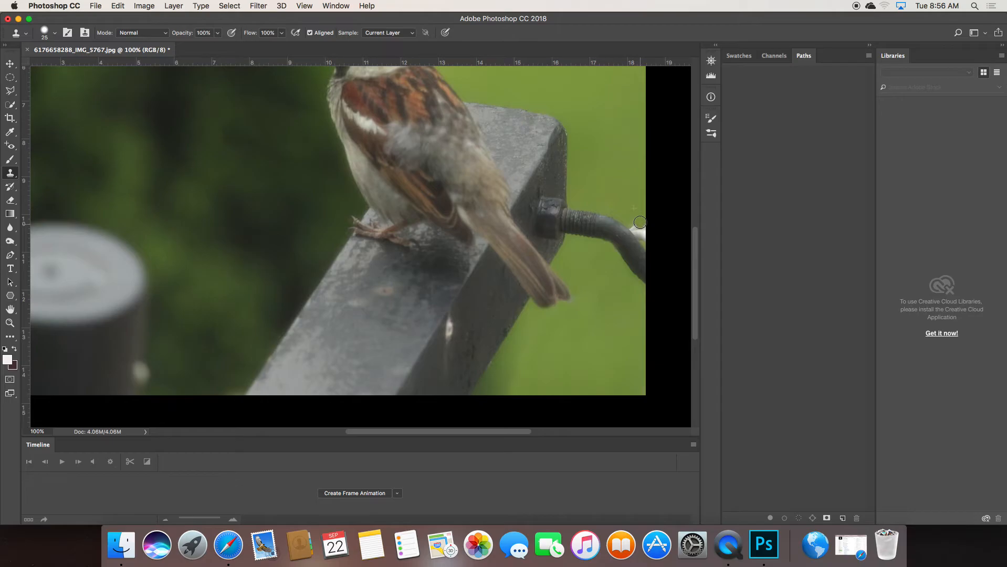
click(55, 34)
drag(69, 63, 63, 67)
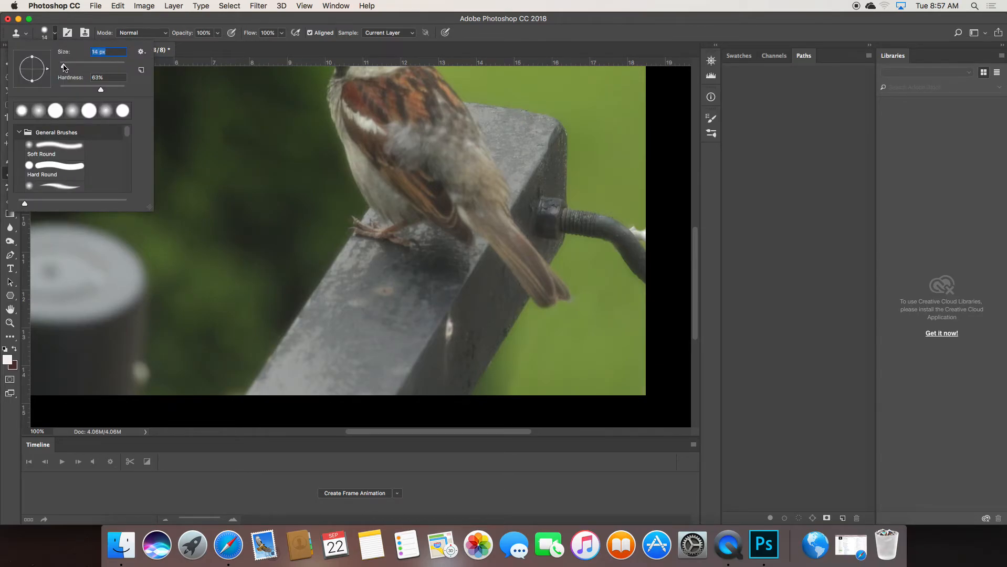
alt+click(640, 214)
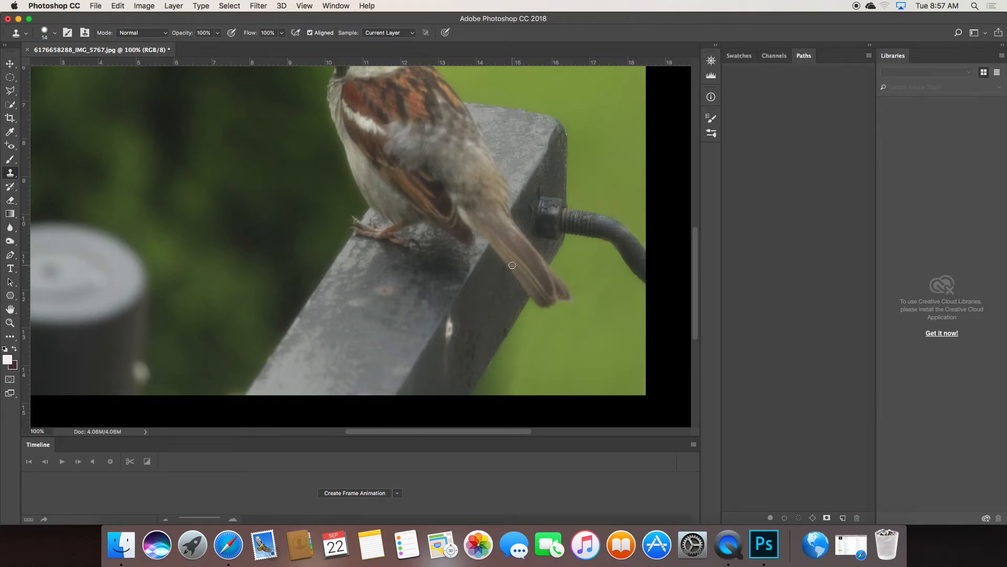
Zoom out to the whole photo and show the History panel
key(super+minus)
key(super+minus)
key(super+minus)
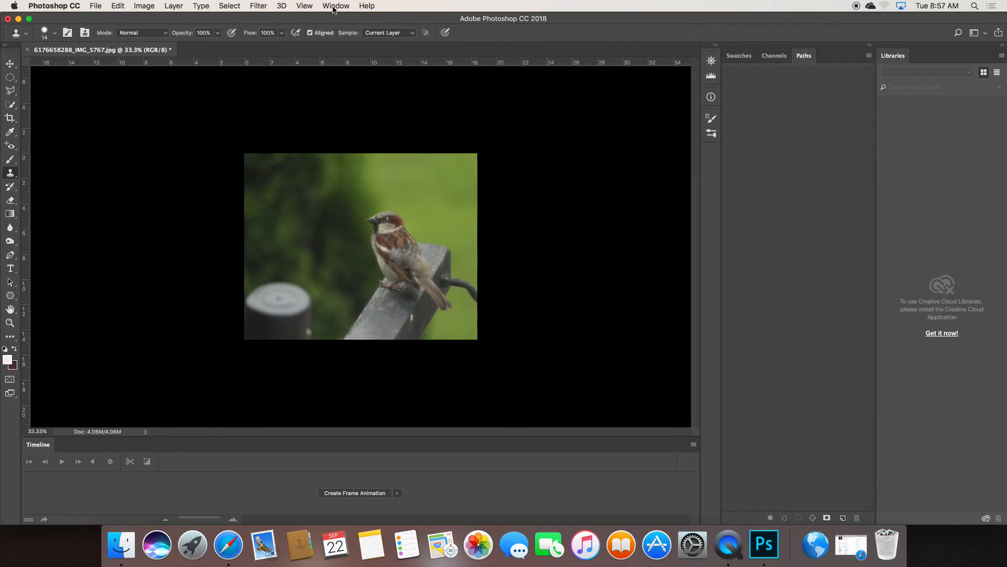
click(334, 7)
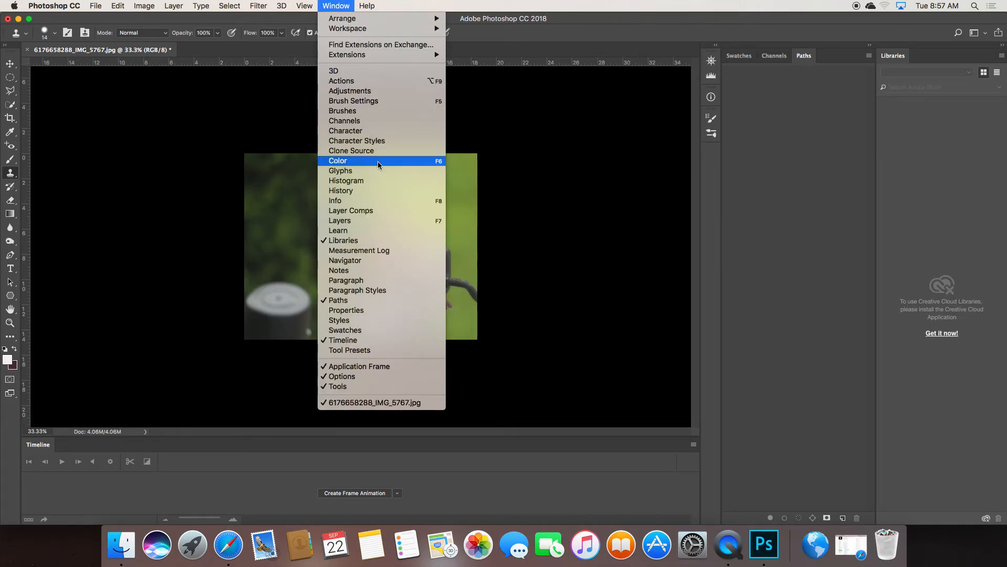
click(378, 191)
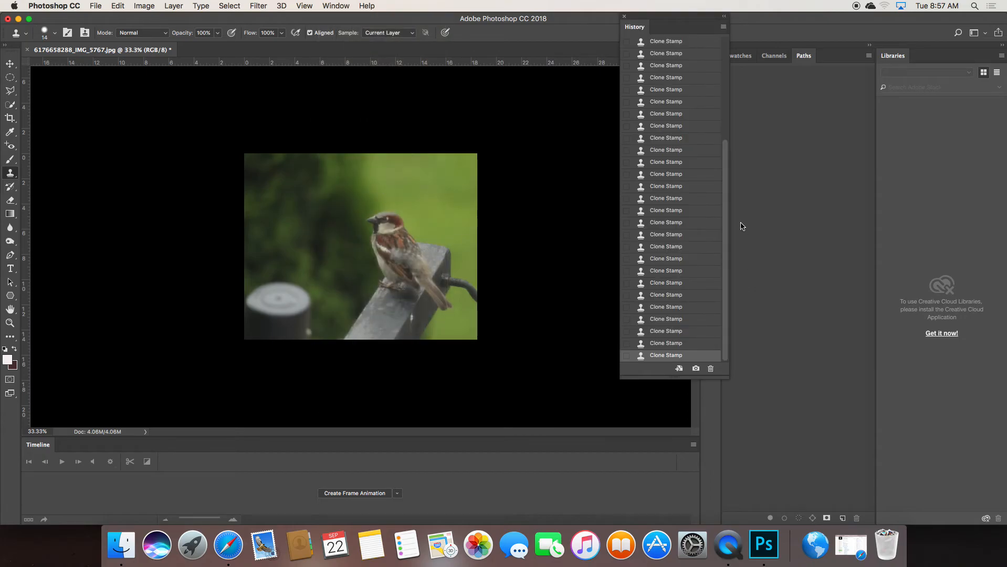
mouse_move(726, 239)
mouse_down()
mouse_move(722, 133)
mouse_move(740, 247)
mouse_up()
Step back through the earlier Clone Stamp states in History
click(664, 200)
click(638, 188)
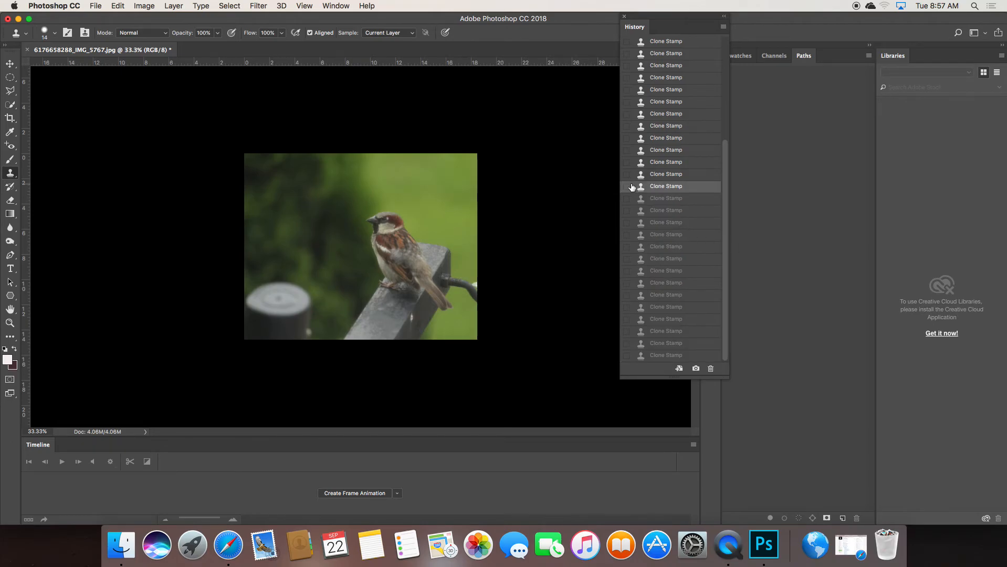
click(651, 150)
click(626, 102)
click(664, 101)
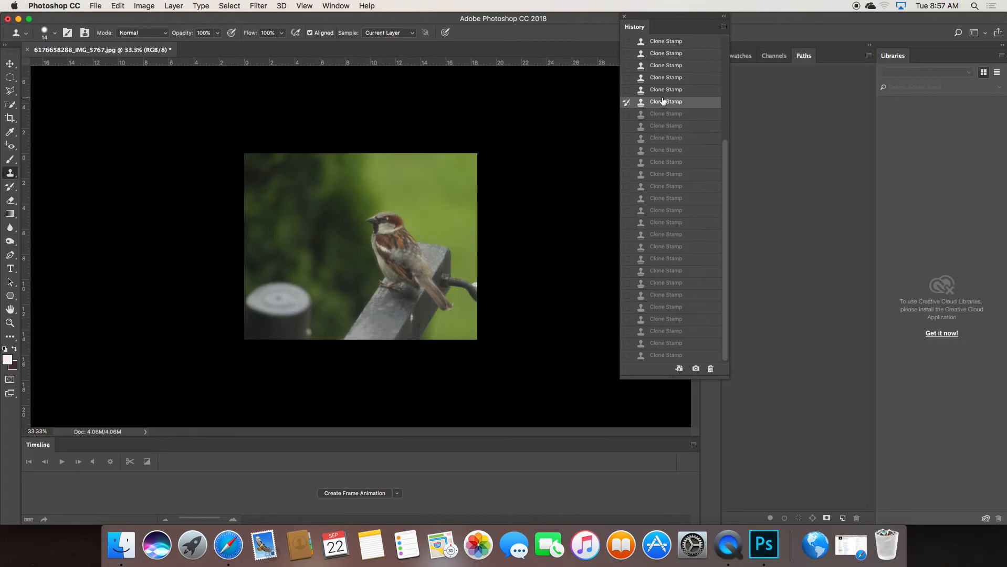
click(655, 66)
click(626, 66)
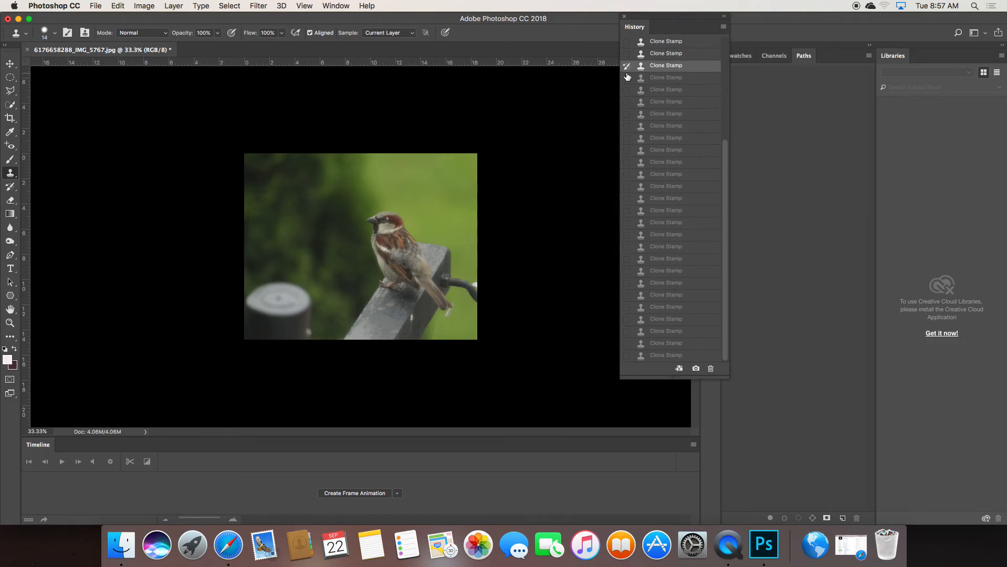
scroll(662, 157, up, 5)
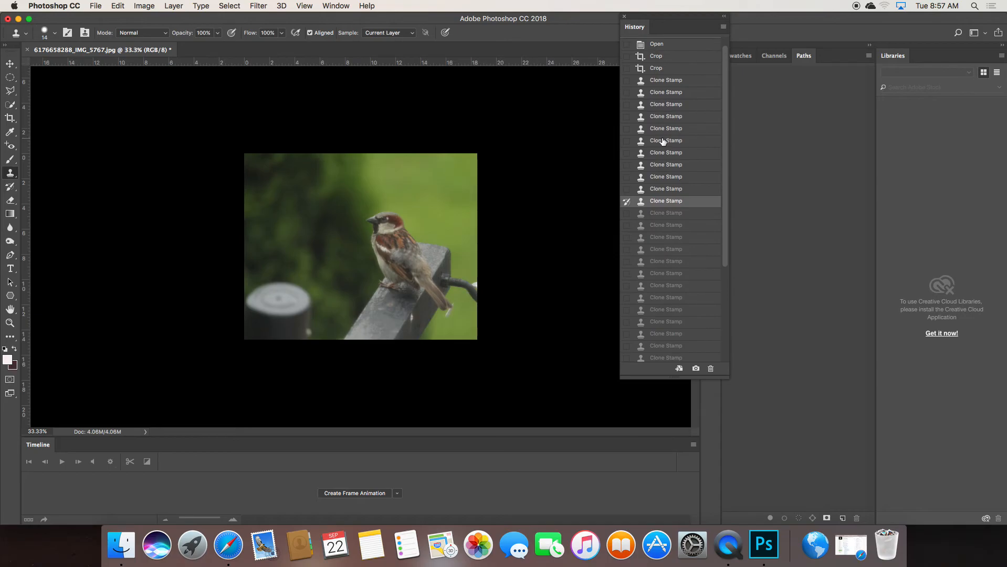
Compare the state right after cropping, then return to the latest Clone Stamp state
click(634, 141)
click(627, 141)
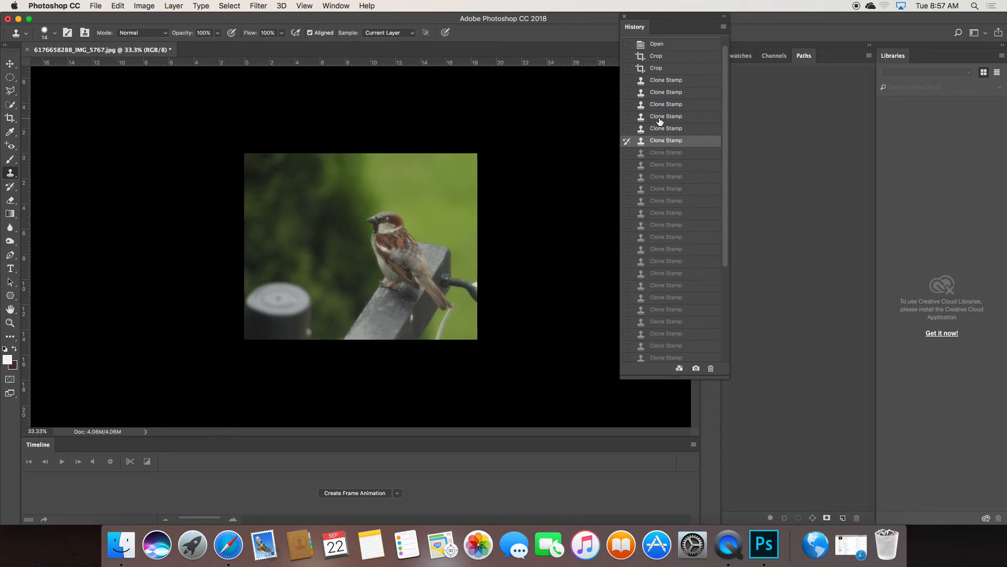
click(659, 118)
click(626, 118)
click(659, 69)
click(626, 69)
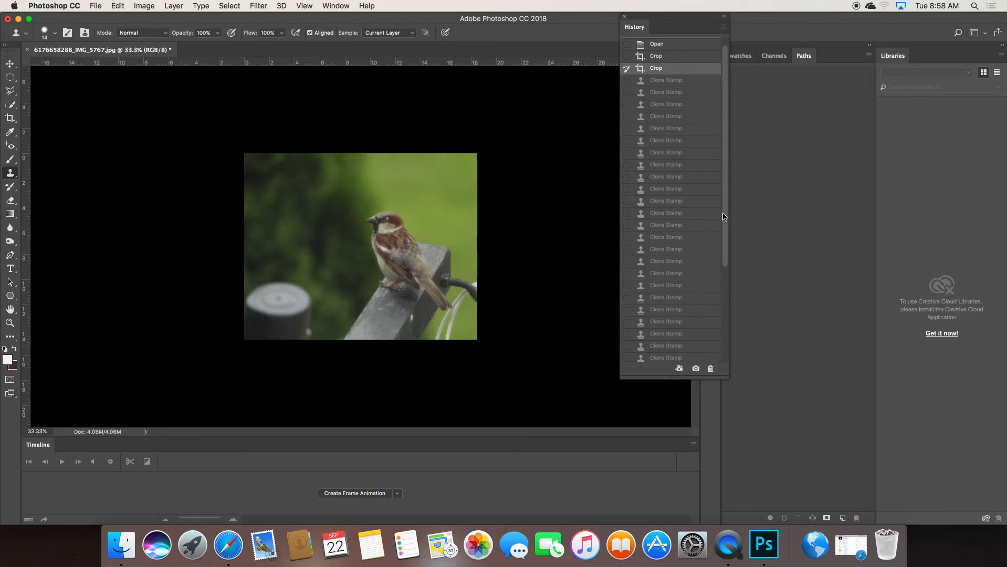
drag(727, 215, 723, 367)
click(627, 356)
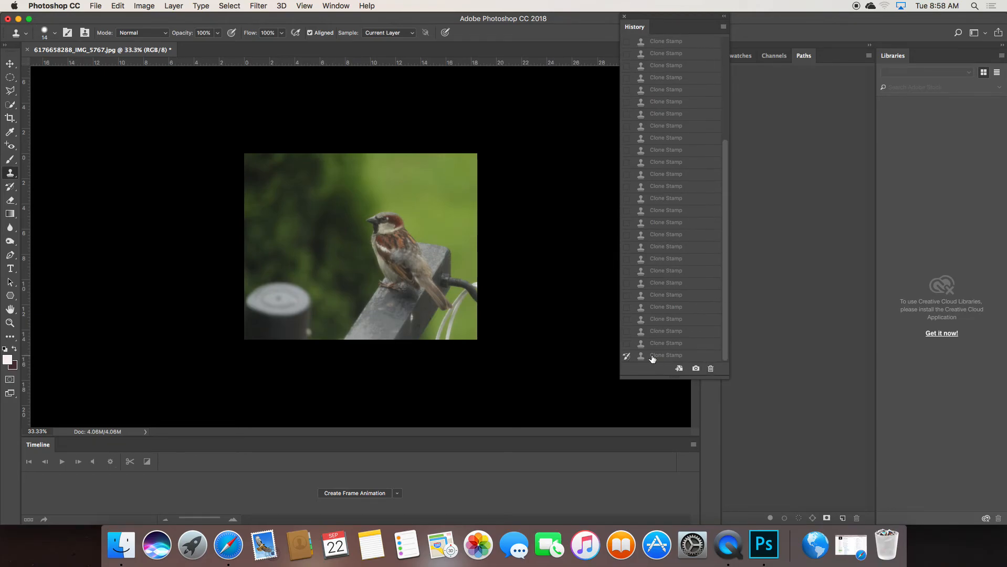
click(667, 356)
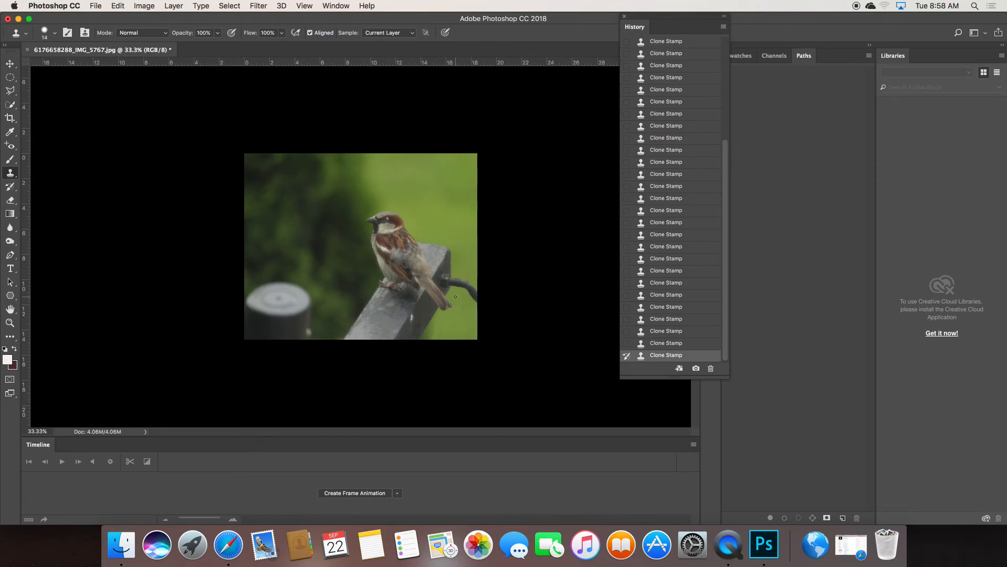
Zoom in, set the brush to 51 px at 0% hardness, and undo the last stroke
key(super+equal)
key(super+equal)
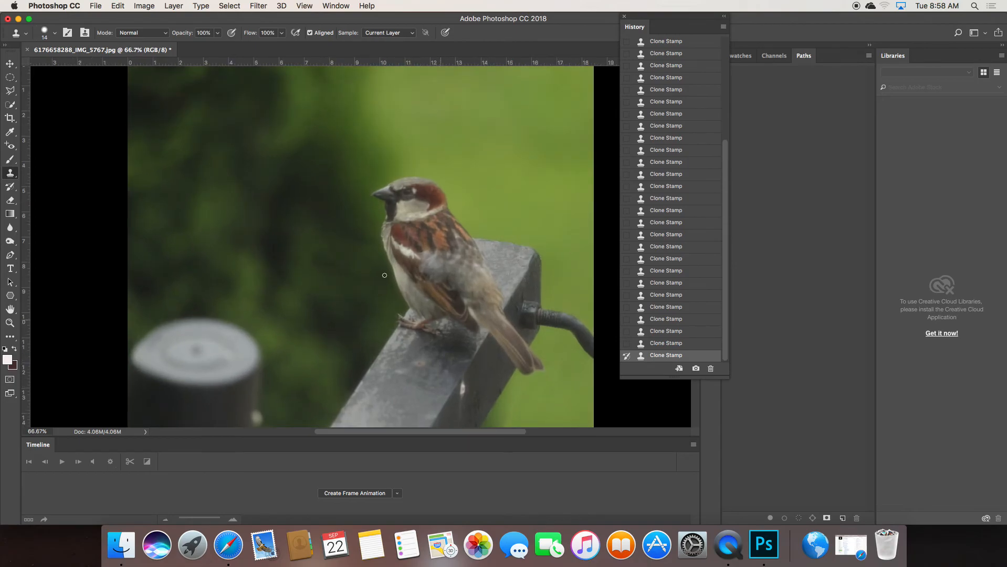
click(54, 33)
mouse_move(62, 66)
mouse_down()
mouse_move(75, 66)
mouse_move(82, 91)
mouse_move(59, 90)
mouse_up()
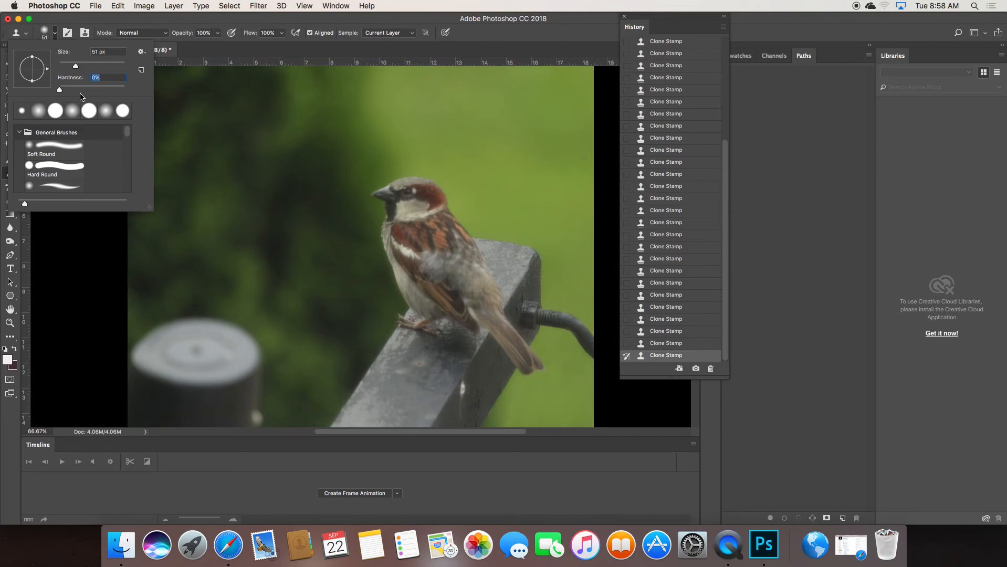
click(472, 377)
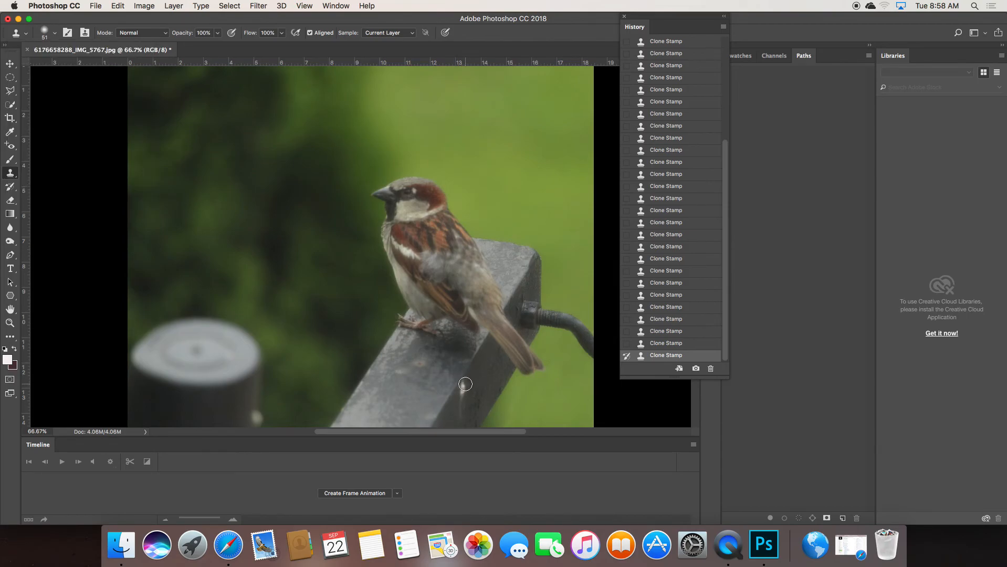
key(super+z)
Clone rail texture over the light streak on the rail's front edge
alt+click(456, 415)
drag(458, 398, 461, 406)
alt+click(457, 414)
alt+click(459, 413)
click(461, 397)
click(461, 397)
alt+click(476, 376)
drag(469, 382, 466, 386)
click(466, 386)
key(super+minus)
key(super+minus)
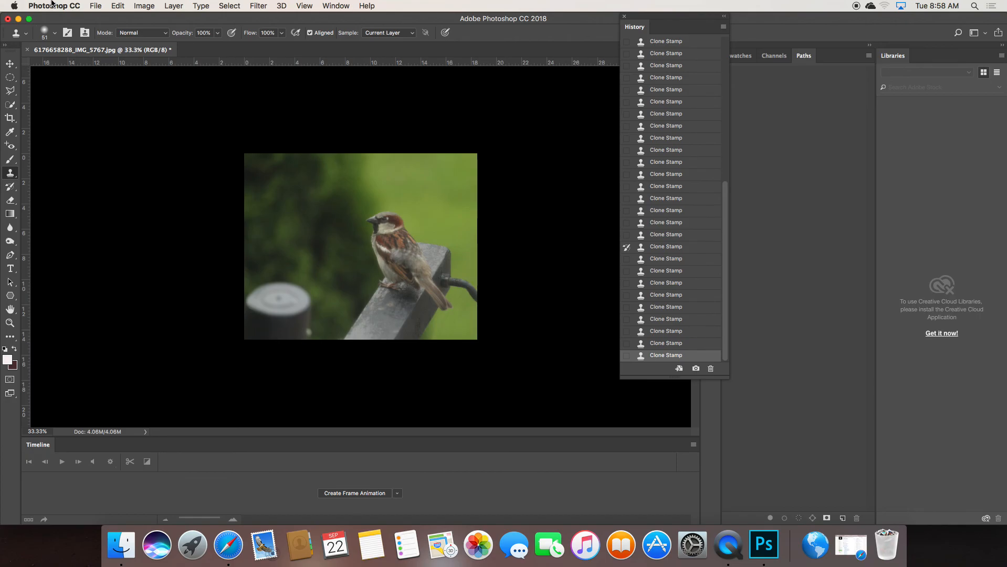
Minimize Photoshop and switch to Finder, browsing its File, View and Window menus
click(19, 20)
click(44, 26)
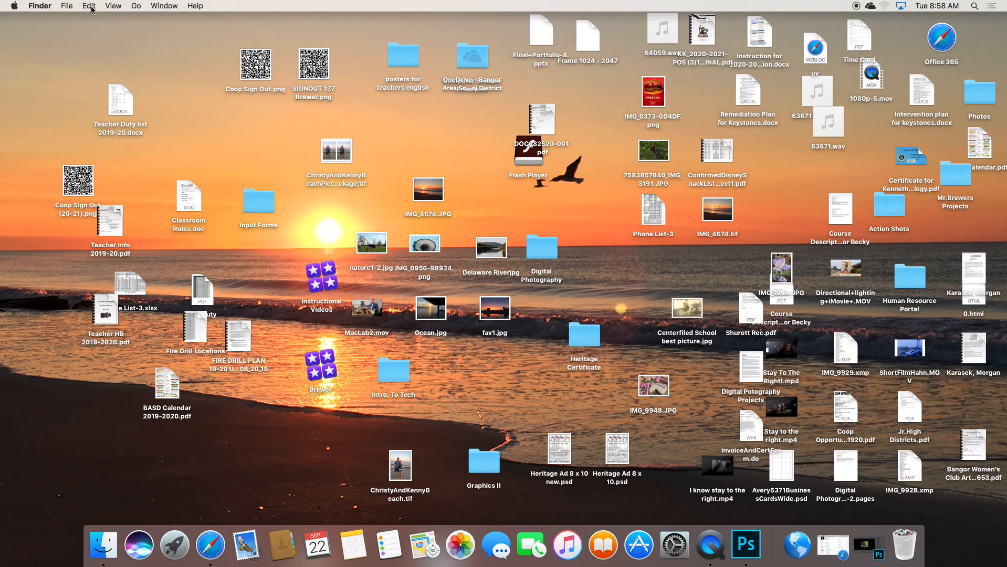
click(69, 8)
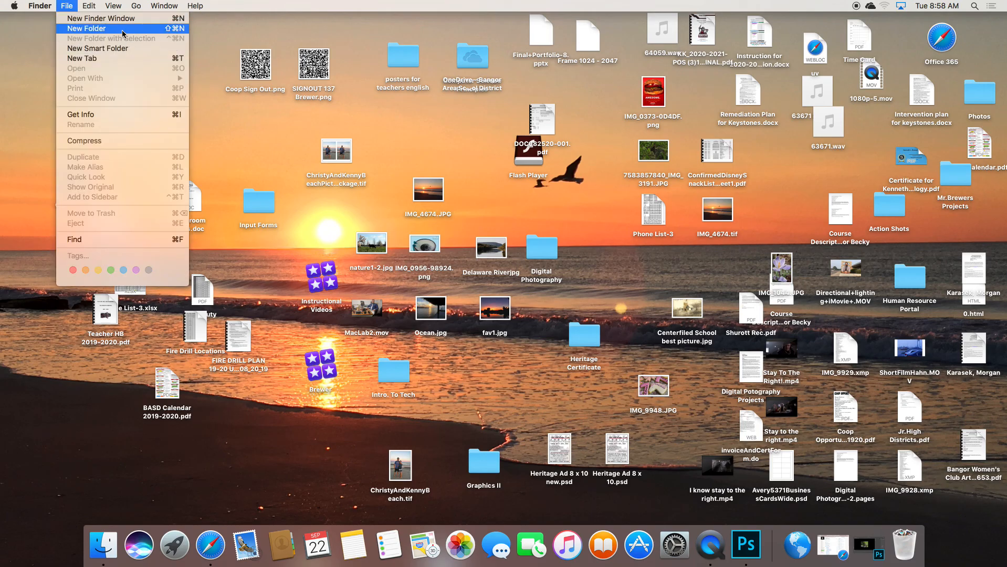
mouse_move(120, 10)
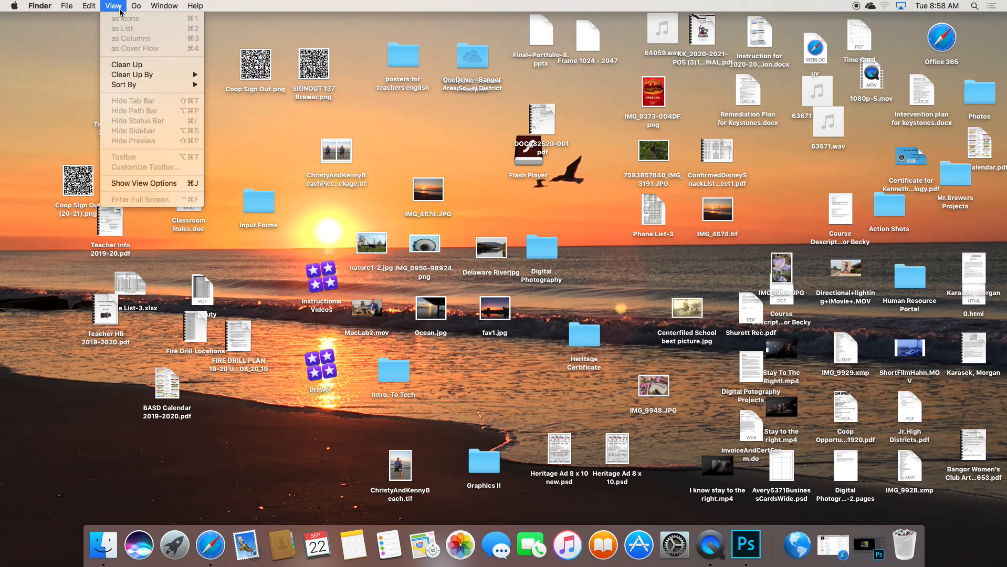
mouse_move(164, 10)
click(258, 245)
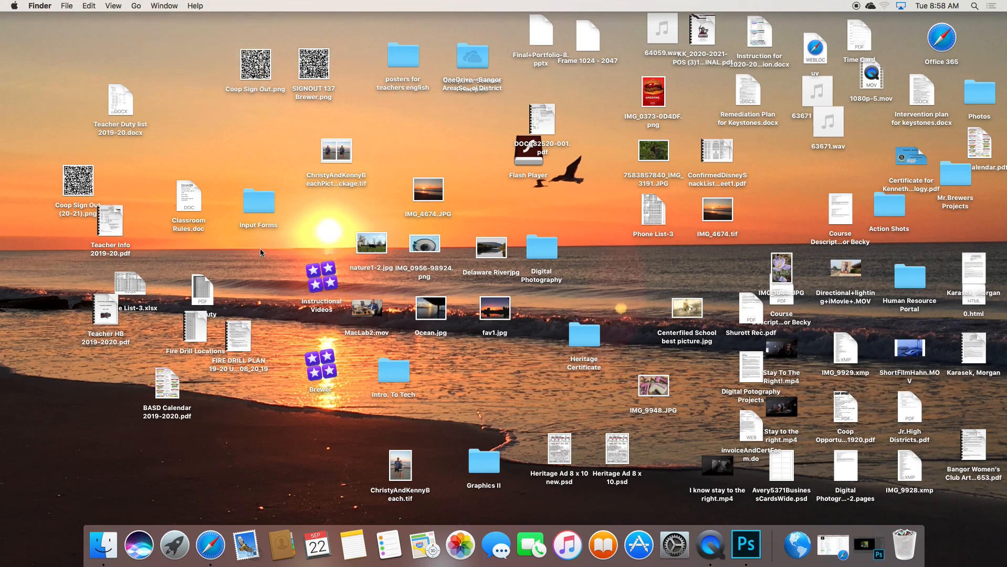